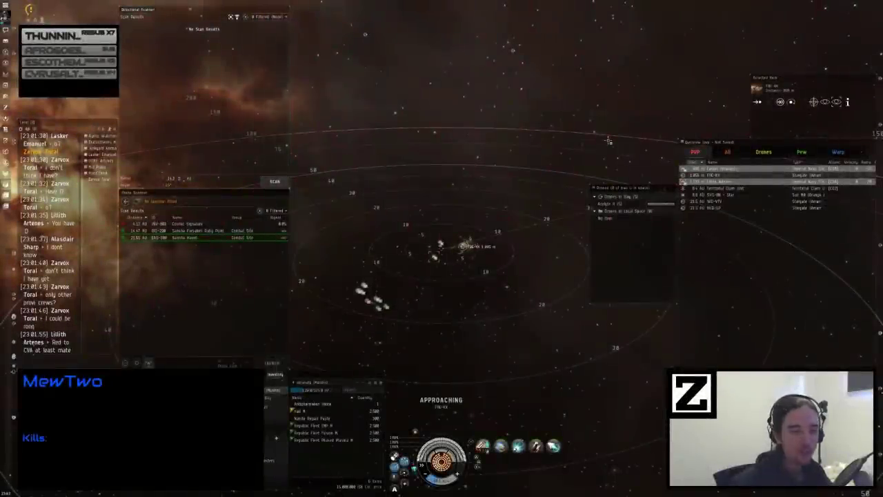
# Step: Turn on the microwarpdrive and start approaching the enemy Federation Navy Comet
pyautogui.moveTo(607, 141); pyautogui.dragTo(743, 70)
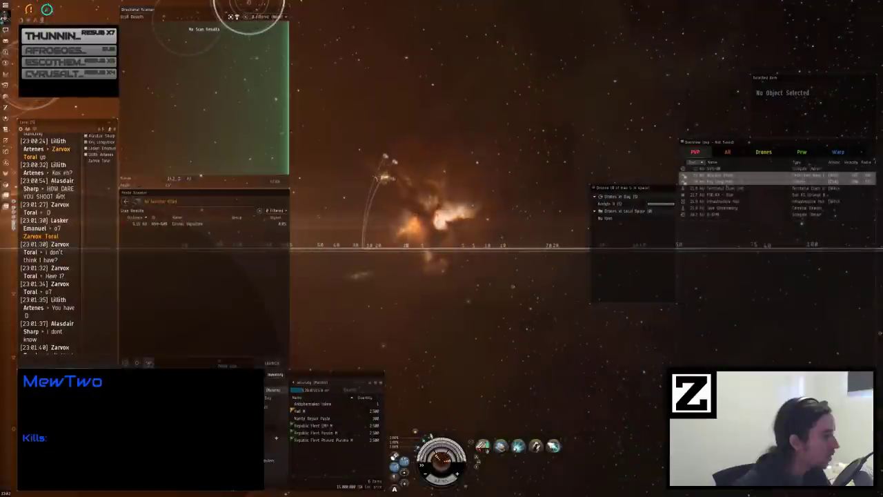
pyautogui.click(718, 176)
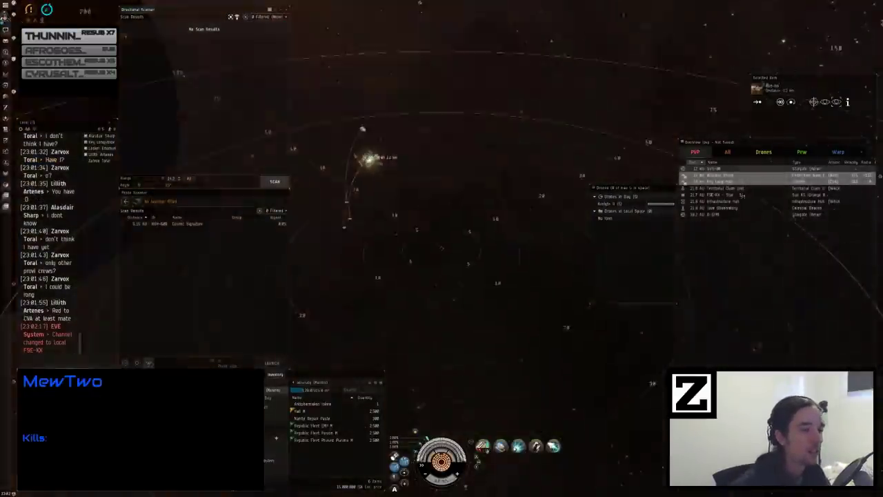
pyautogui.hotkey('alt', 'F1')
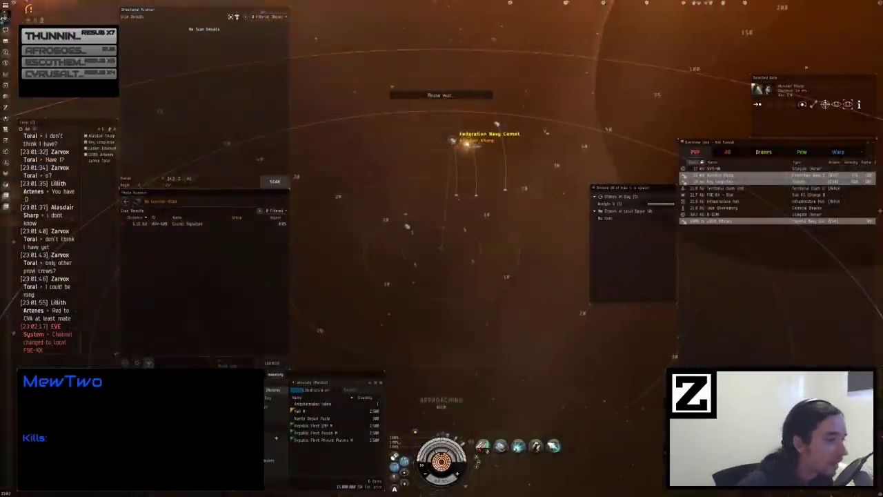
pyautogui.click(718, 181)
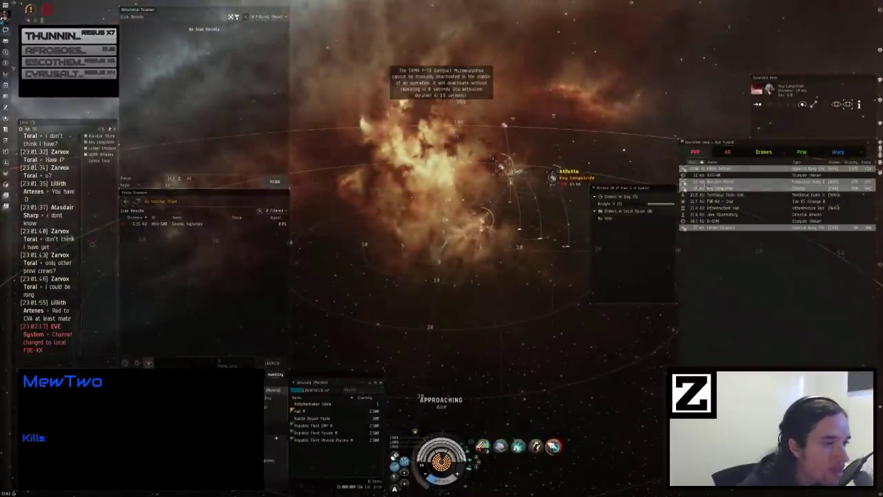
pyautogui.click(708, 183)
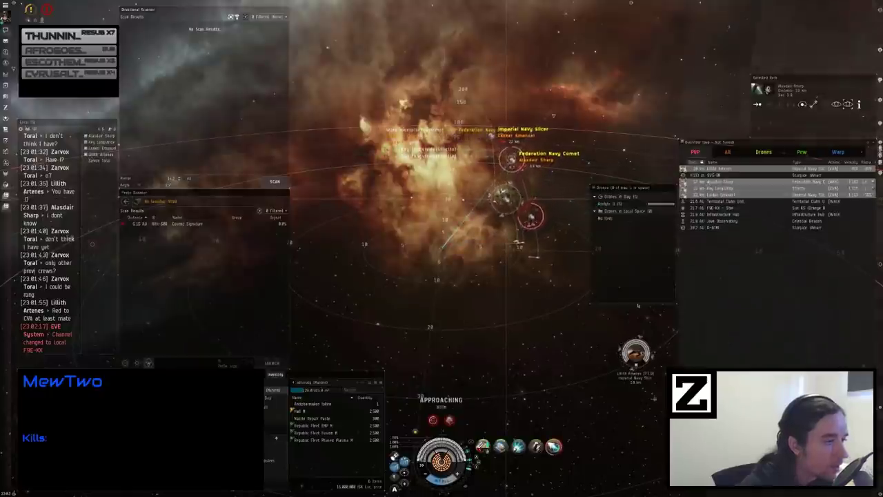
# Step: Lock the Imperial Navy Slicer and Comet, fire the autocannons, and approach the Slicer
pyautogui.click(717, 176)
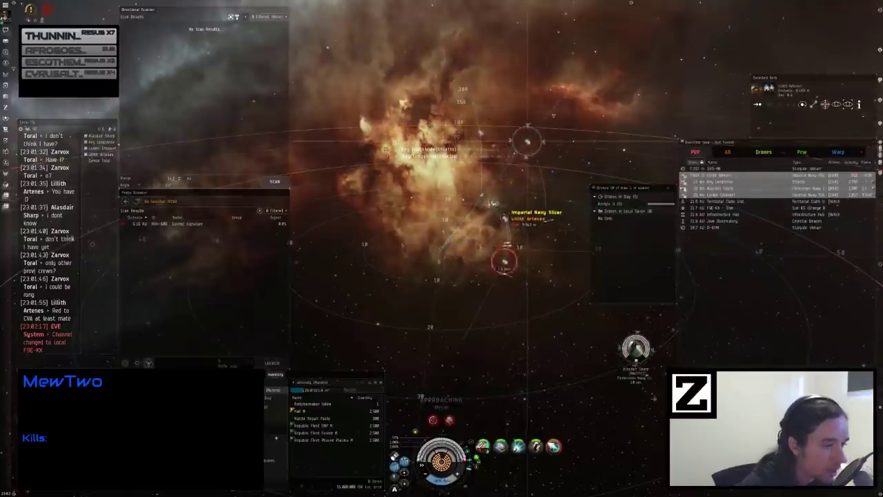
pyautogui.press('F1')
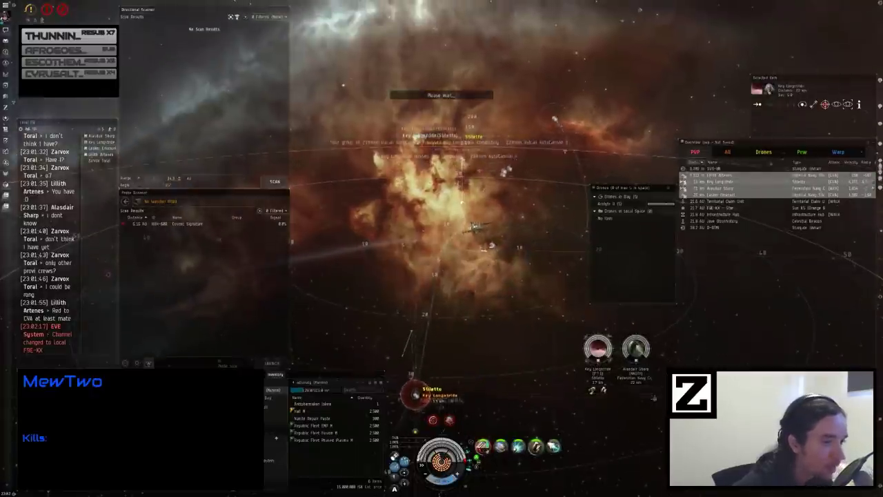
pyautogui.keyDown('ctrl'); pyautogui.click(711, 188); pyautogui.keyUp('ctrl')
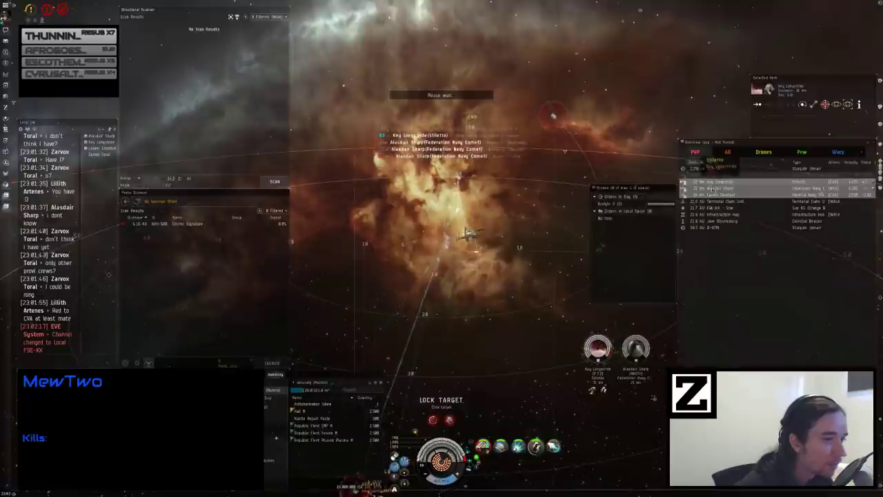
pyautogui.click(711, 181)
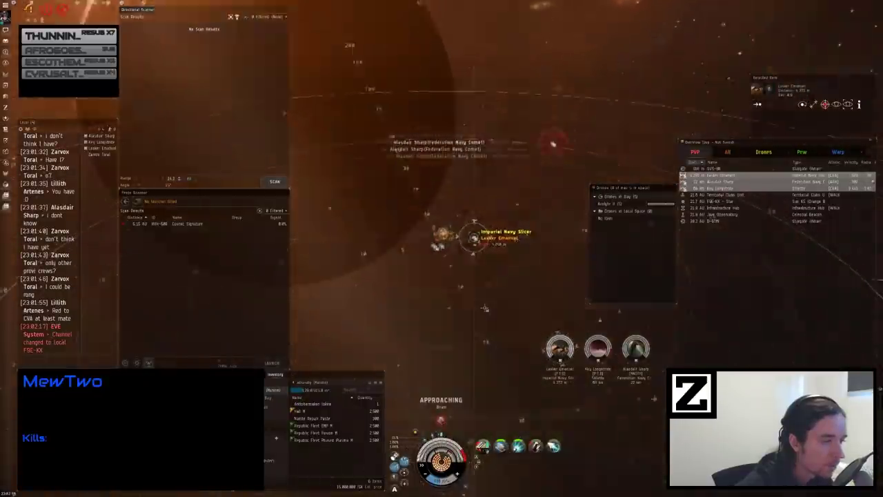
# Step: Stop the ship, approach the Federation Navy Comet and warp-scramble it
pyautogui.moveTo(585, 323)
pyautogui.mouseDown()
pyautogui.moveTo(494, 323)
pyautogui.moveTo(519, 270)
pyautogui.mouseUp()
pyautogui.hotkey('ctrl', 'space')
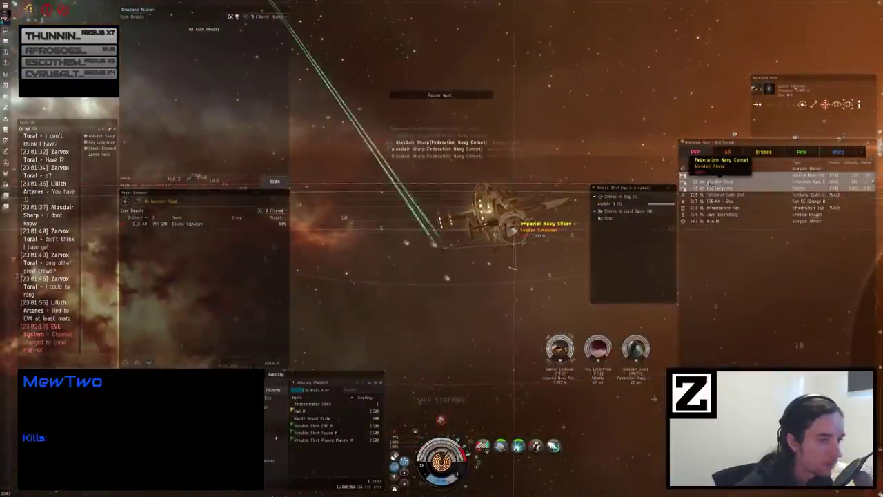
pyautogui.click(711, 181)
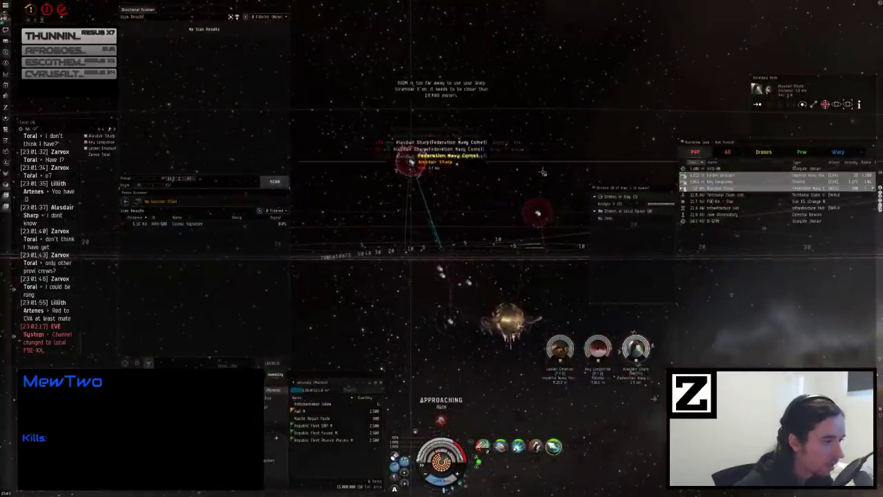
pyautogui.press('F2')
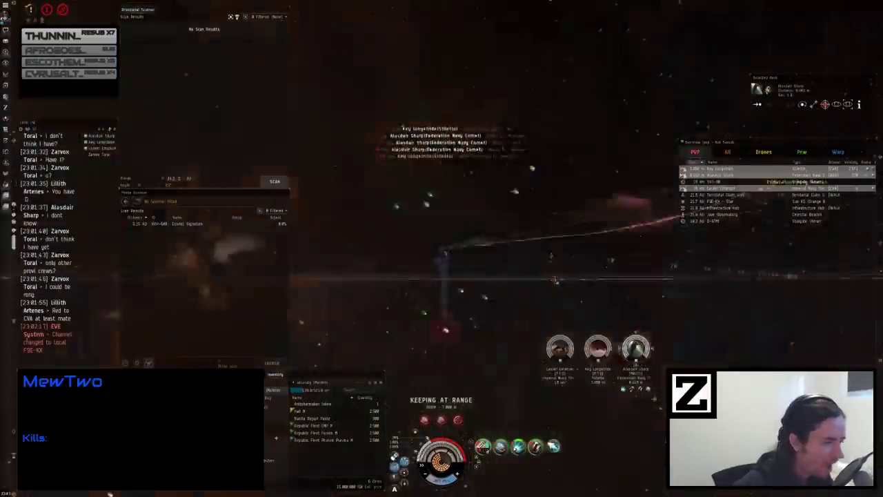
pyautogui.moveTo(441, 276)
pyautogui.mouseDown()
pyautogui.moveTo(497, 278)
pyautogui.moveTo(452, 383)
pyautogui.moveTo(524, 226)
pyautogui.mouseUp()
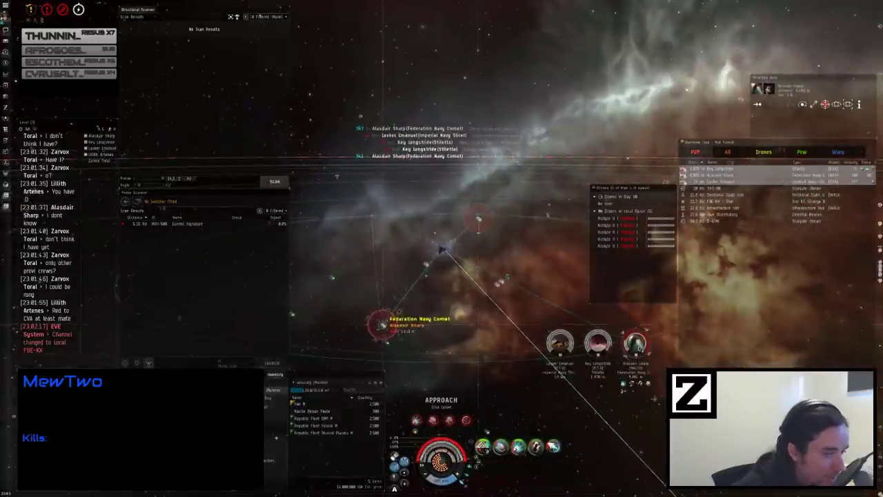
pyautogui.scroll(5, 546, 309)
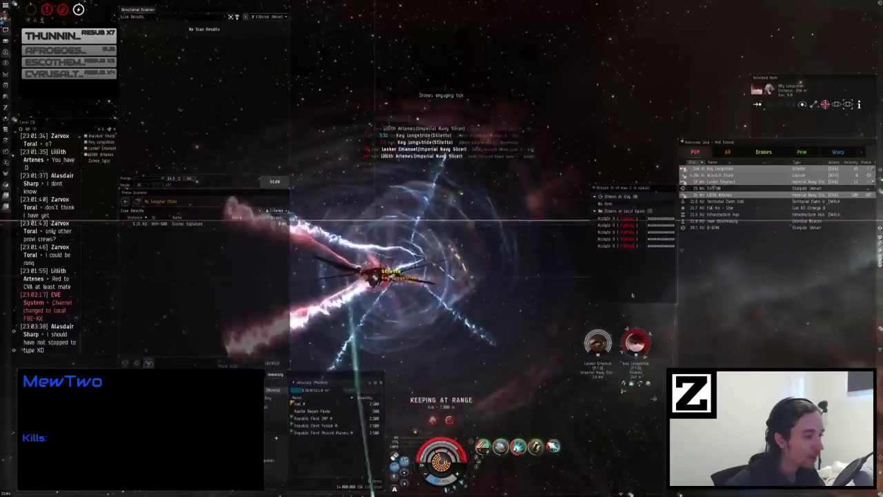
# Step: Keep at range from the Stiletto while guns and drones kill it and the Comet
pyautogui.press('e')
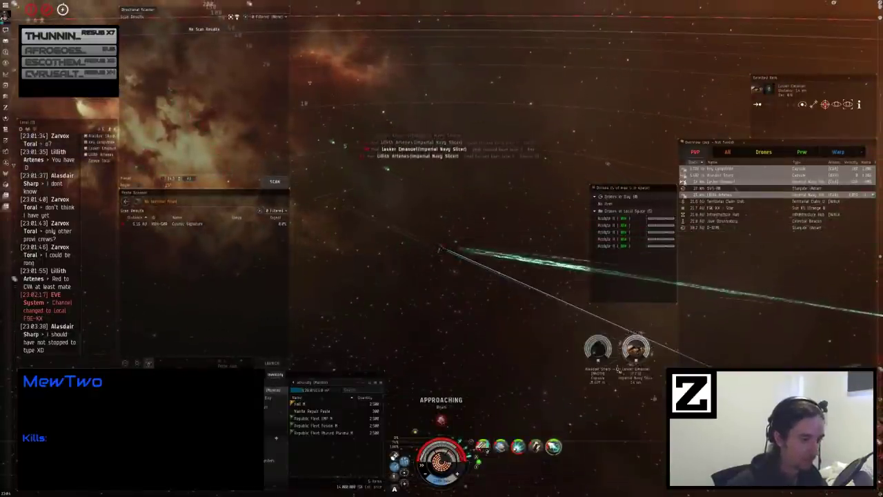
# Step: Web and scramble the Slicer, send the drones to attack, then recall them
pyautogui.press('F2')
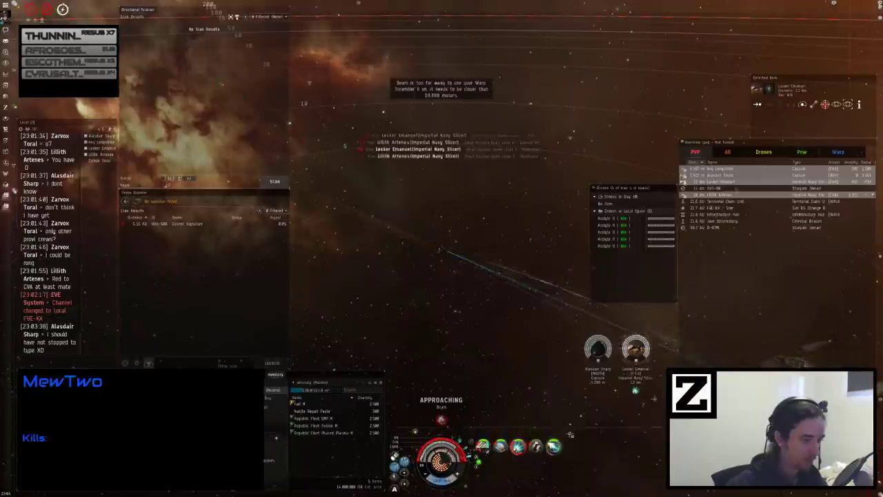
pyautogui.press('F1')
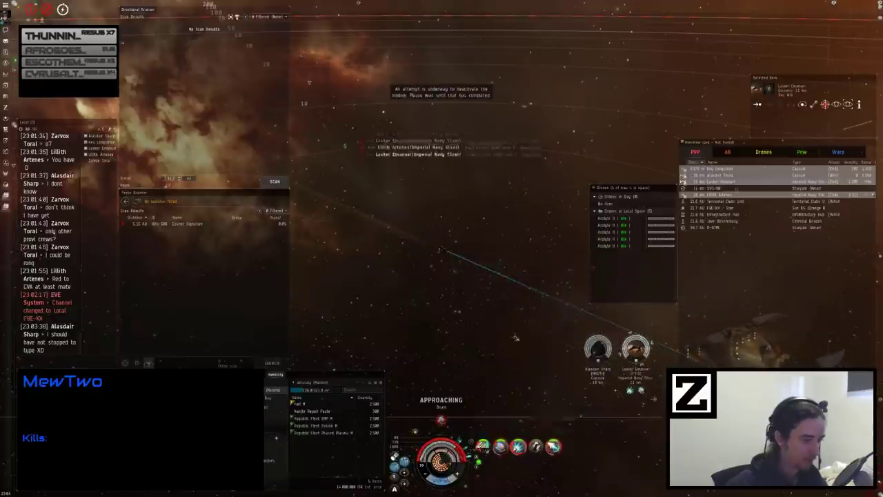
pyautogui.press('F1')
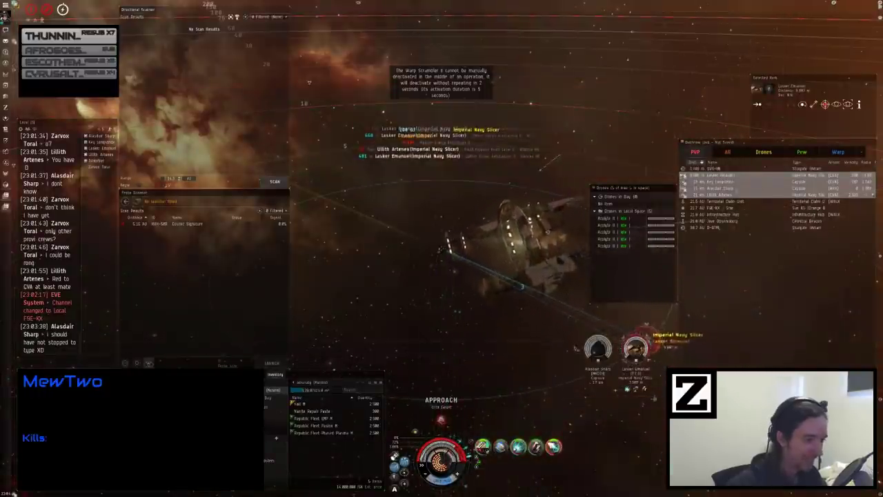
pyautogui.press('f')
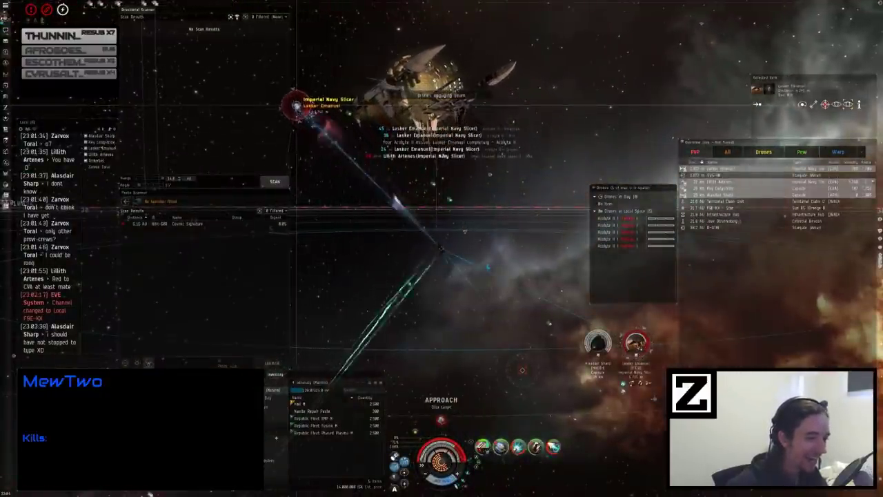
pyautogui.hotkey('shift', 'r')
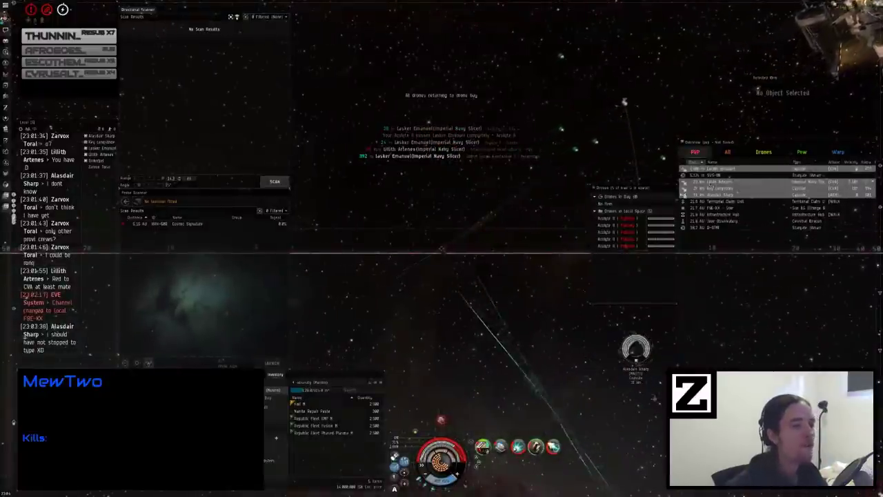
# Step: Stop, lock and approach the remaining Imperial Navy Slicer, and post 'XD' in local chat
pyautogui.click(711, 182)
pyautogui.hotkey('ctrl', 'space')
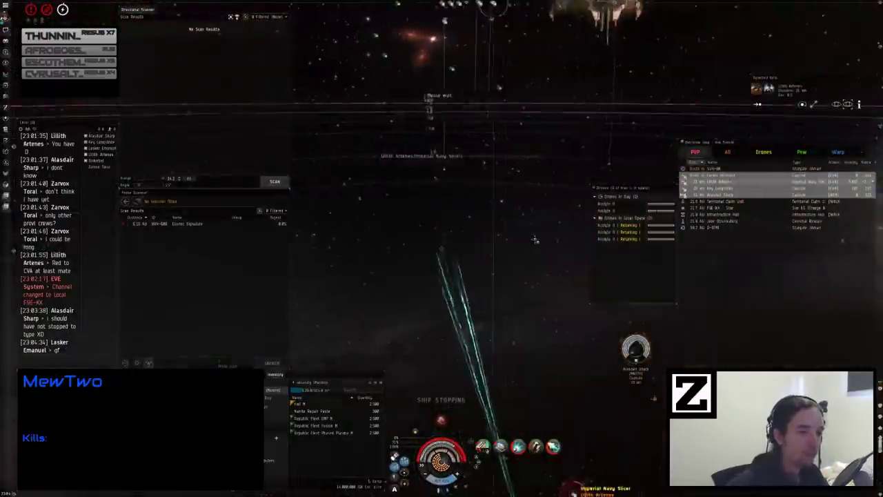
pyautogui.keyDown('ctrl'); pyautogui.click(718, 182); pyautogui.keyUp('ctrl')
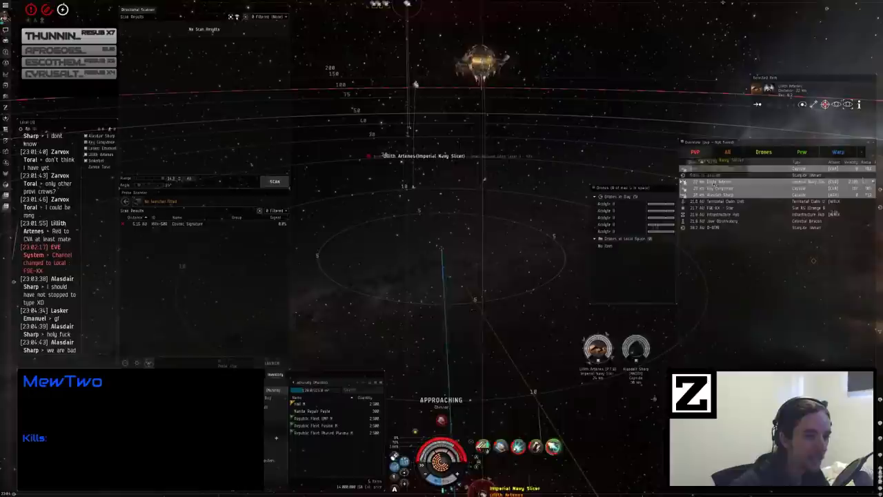
pyautogui.click(690, 169)
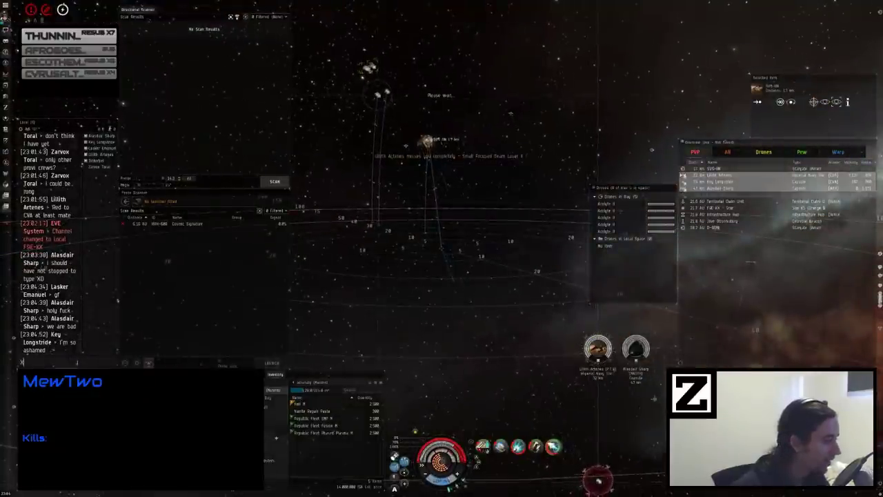
pyautogui.write('D')
pyautogui.press('Return')
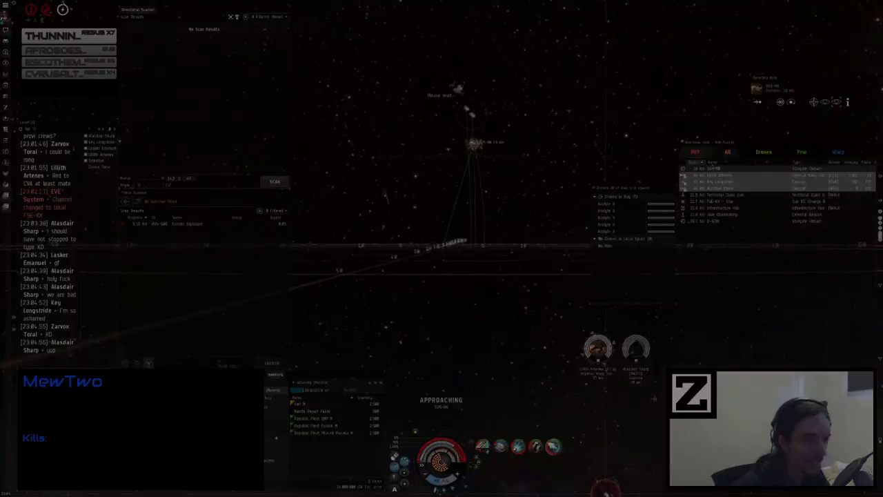